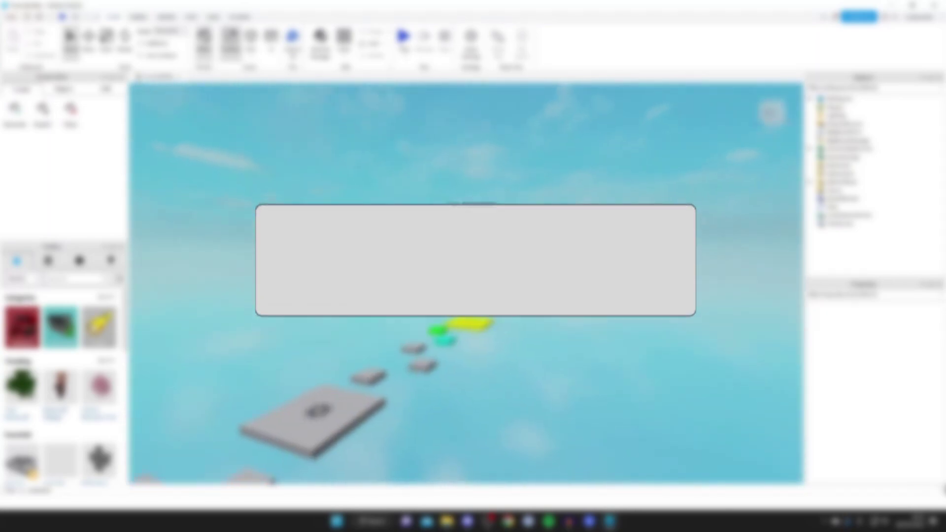
Dismiss the THANK YOU overlay covering the obby view in Studio
key("w")
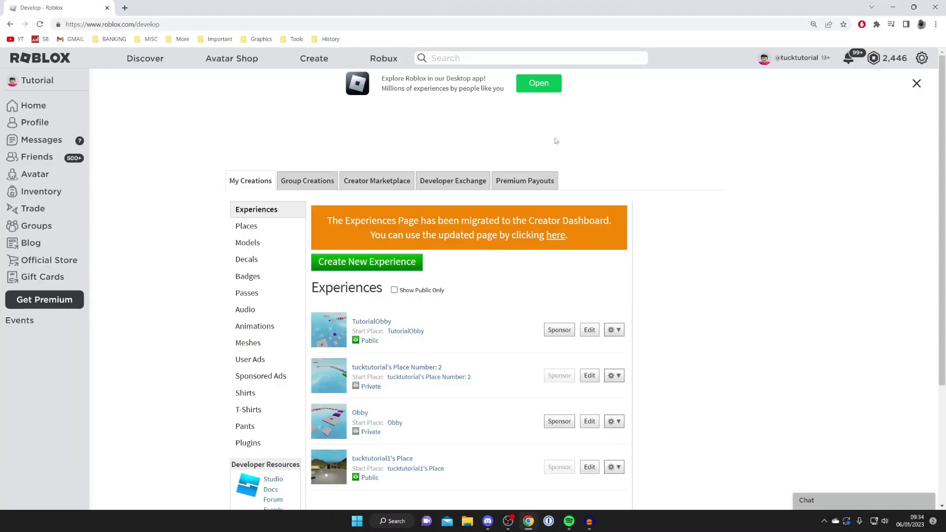
Edit TutorialObby from the Develop page and allow the browser to launch Roblox Studio
left_click(313, 58)
scroll(465, 216, "down", 3)
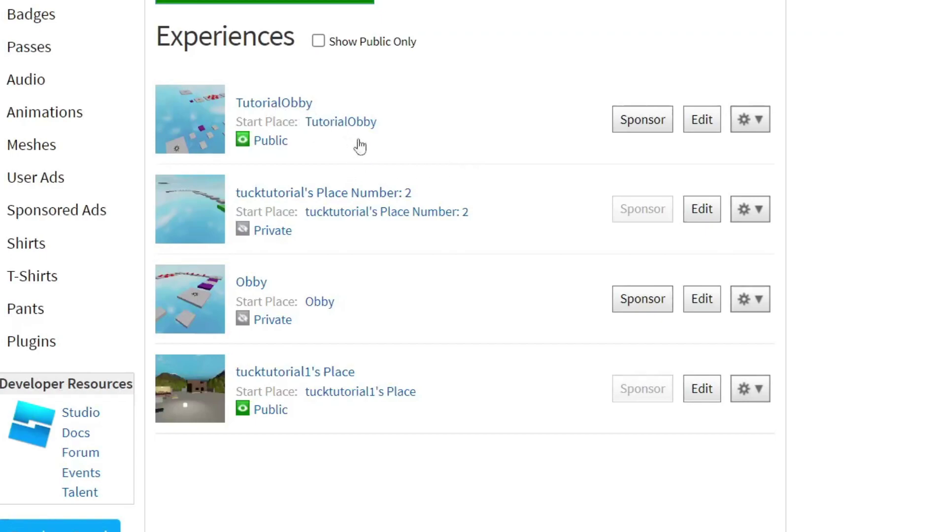
left_click(702, 121)
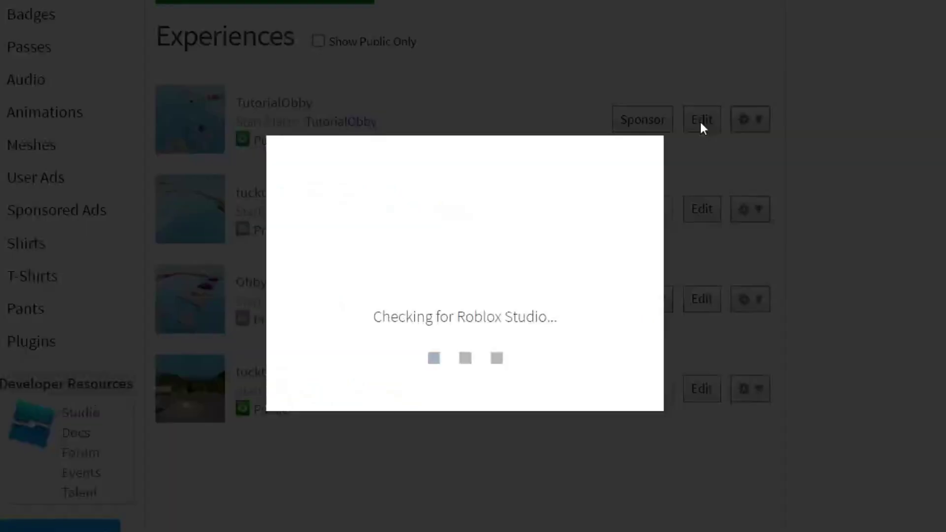
left_click(502, 102)
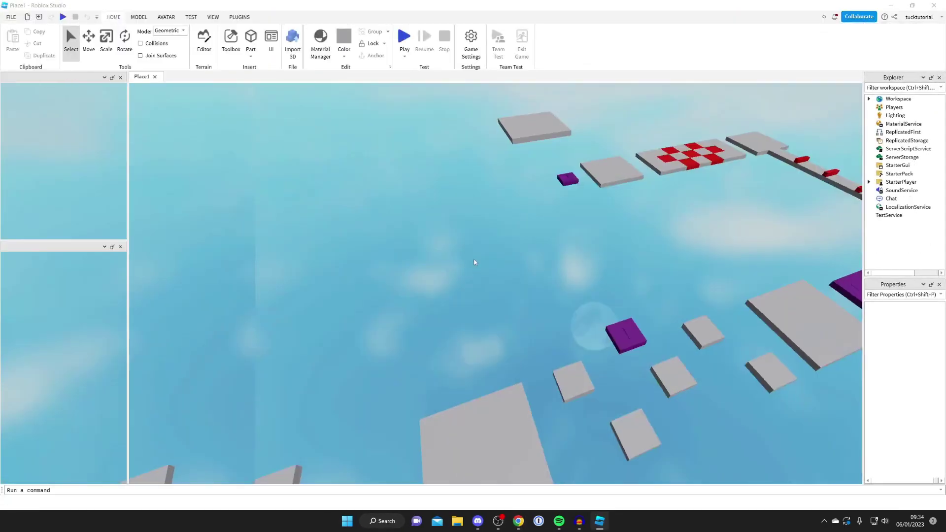
Zoom the viewport out over the whole obby, from the START pad to the checkered section
scroll(498, 231, "down", 5)
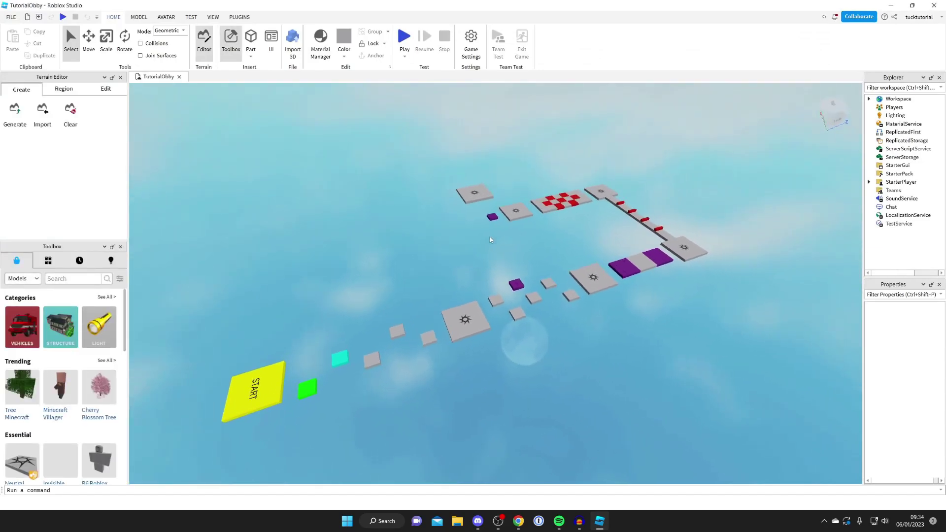
scroll(491, 240, "up", 2)
scroll(490, 240, "down", 2)
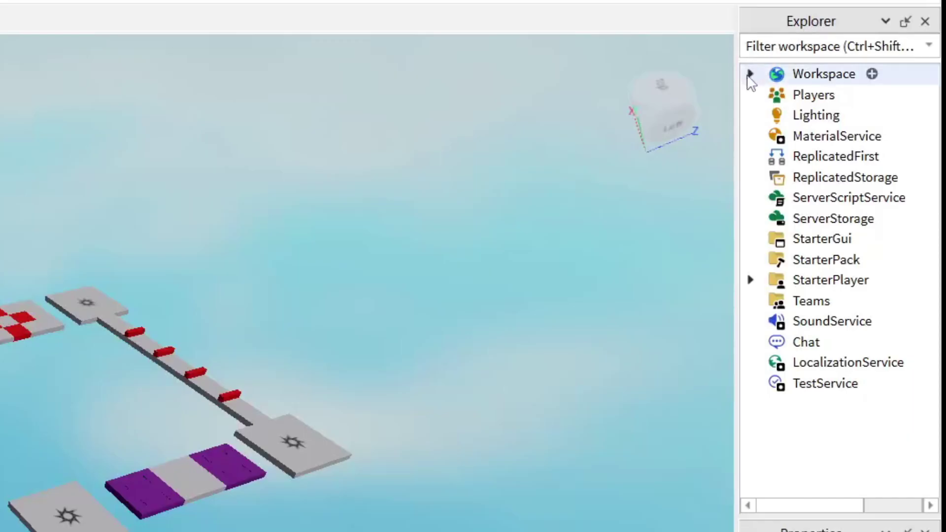
Expand Workspace and insert a Sound object found by searching 'sound'
left_click(750, 74)
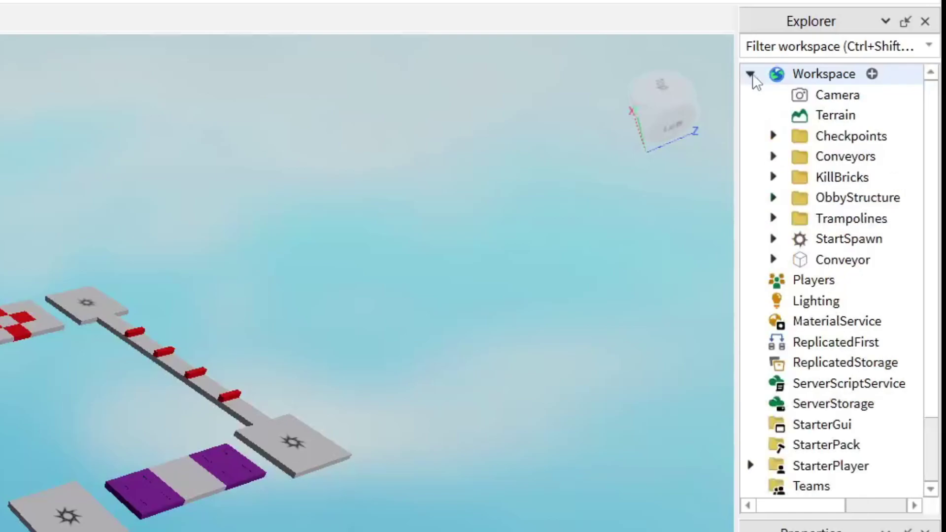
left_click(871, 74)
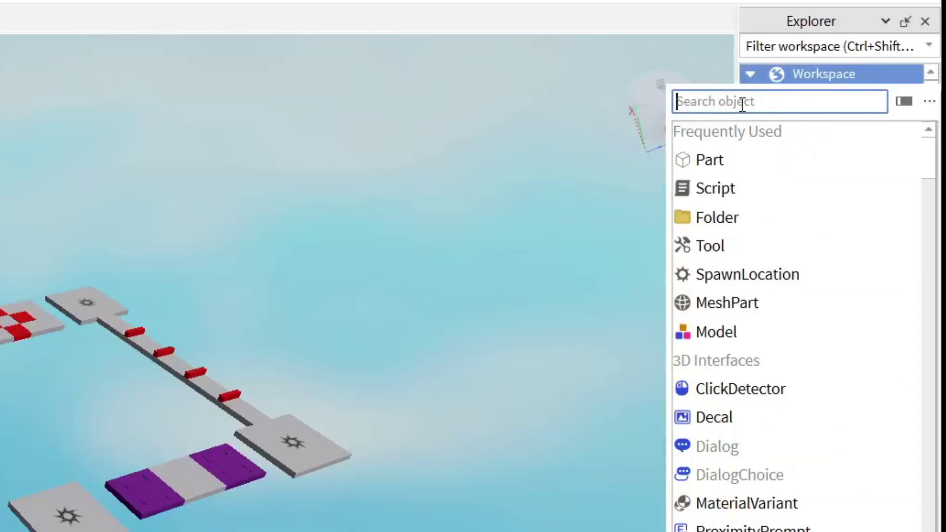
type("sound")
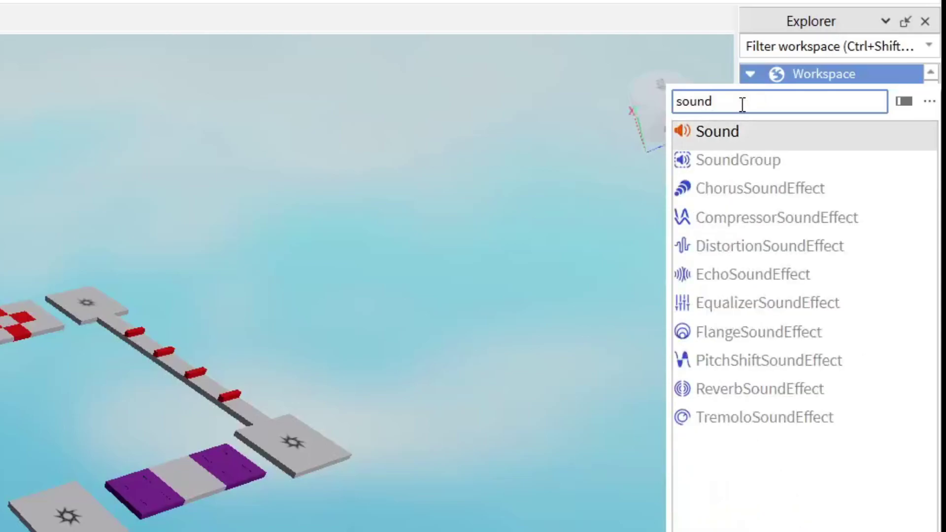
left_click(721, 132)
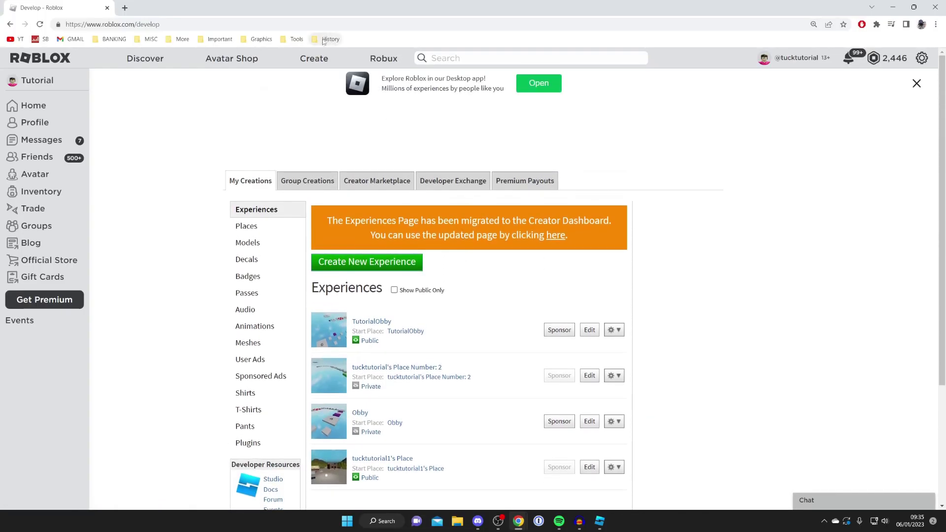
Browse Creator Marketplace Audio > Music and open the Life in an Elevator track's page
left_click(334, 67)
left_click(376, 182)
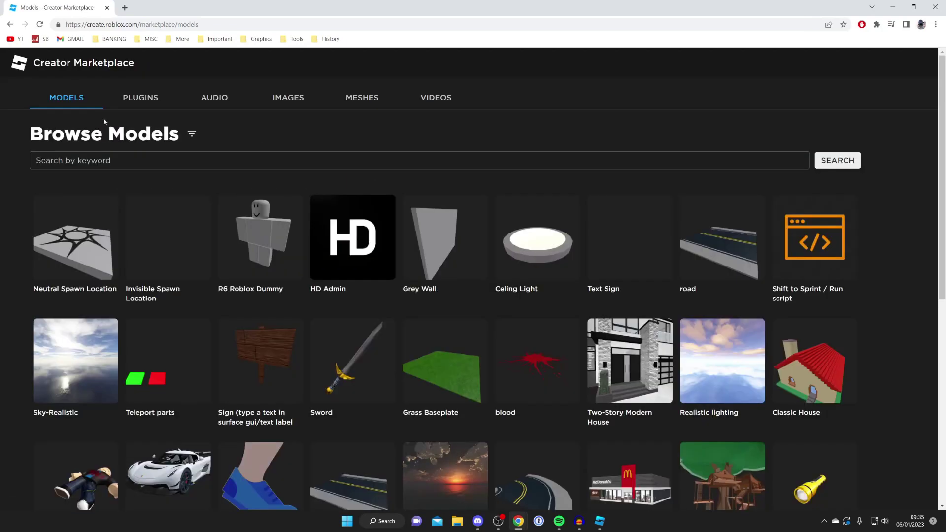
left_click(213, 100)
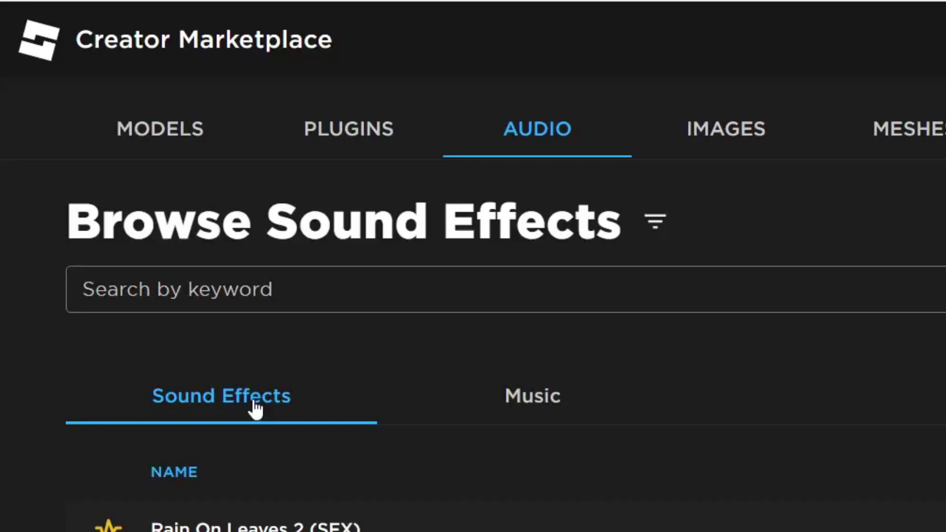
left_click(556, 409)
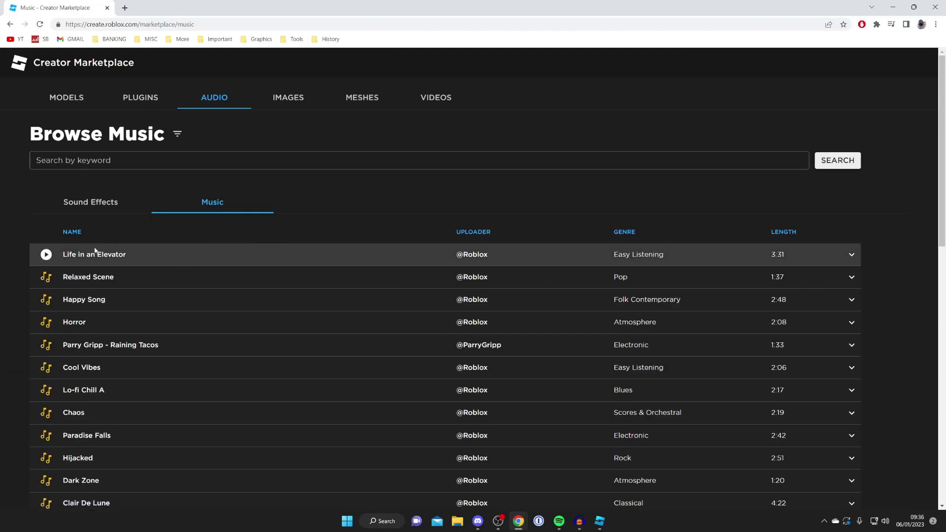
left_click(47, 255)
left_click(47, 254)
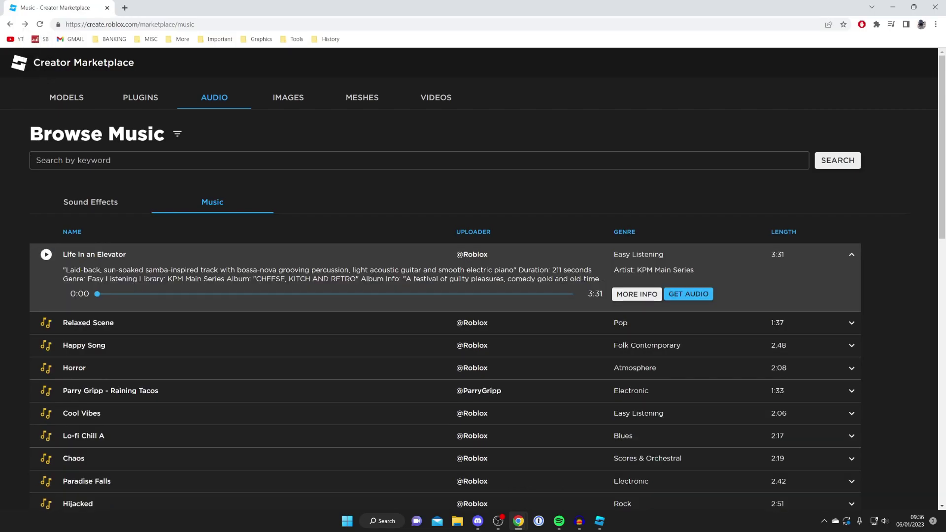
left_click(637, 295)
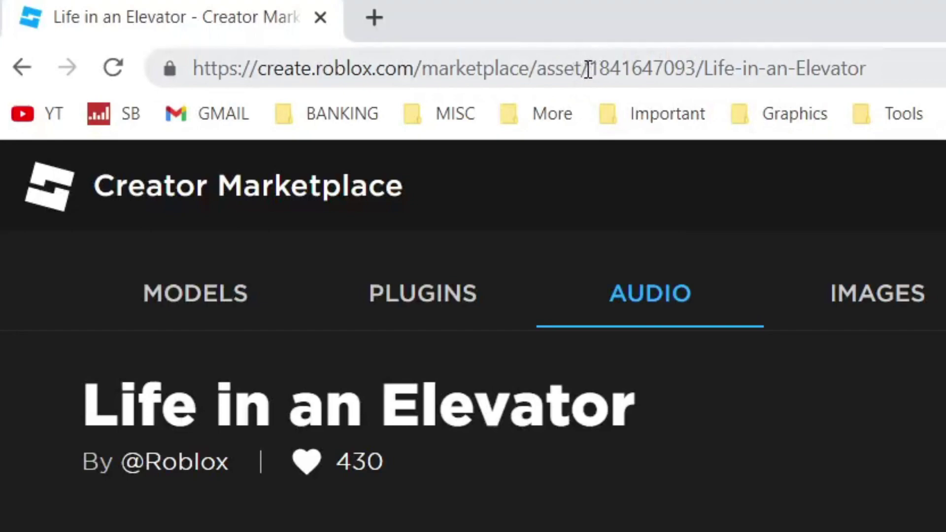
left_click(690, 69)
left_click(692, 68)
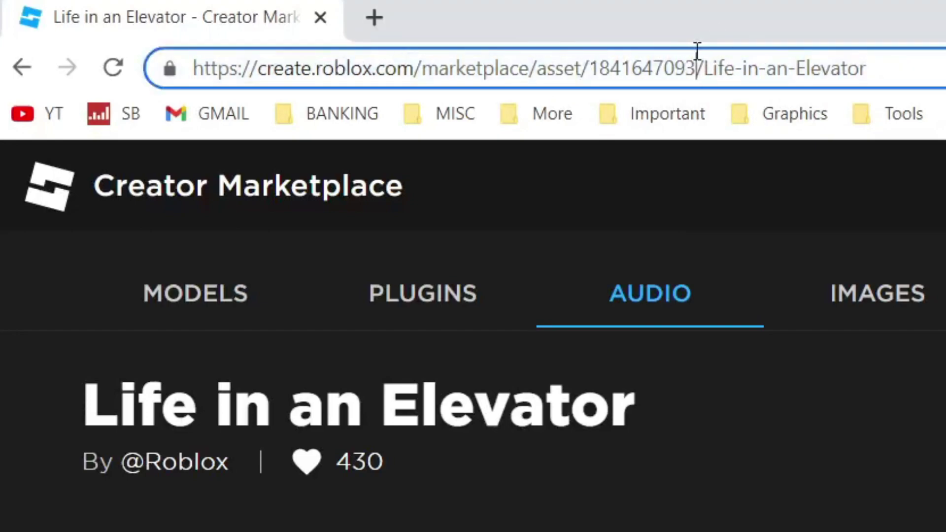
left_click_drag(695, 57, 595, 58)
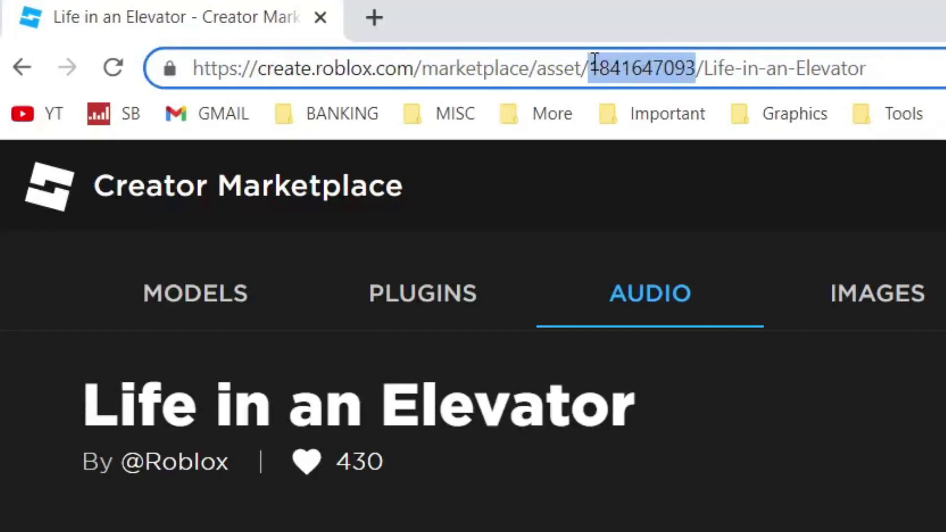
right_click(664, 63)
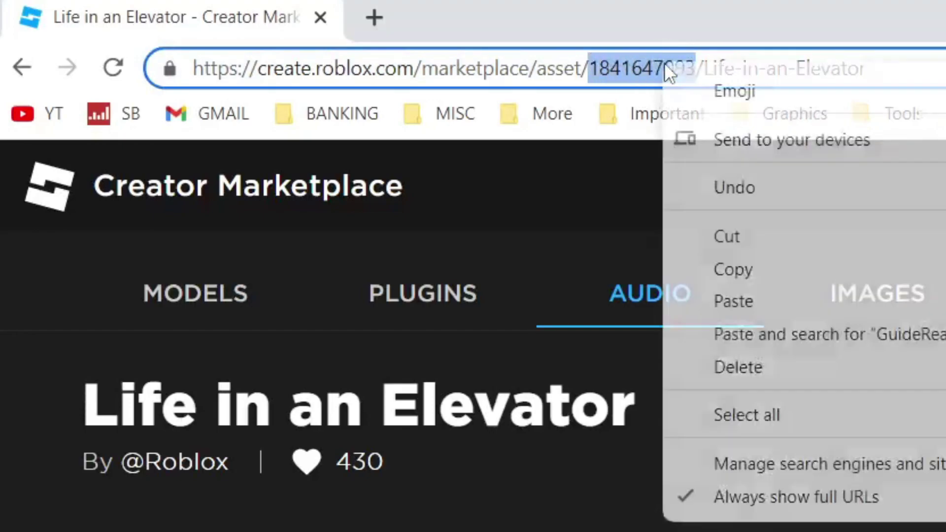
left_click(764, 270)
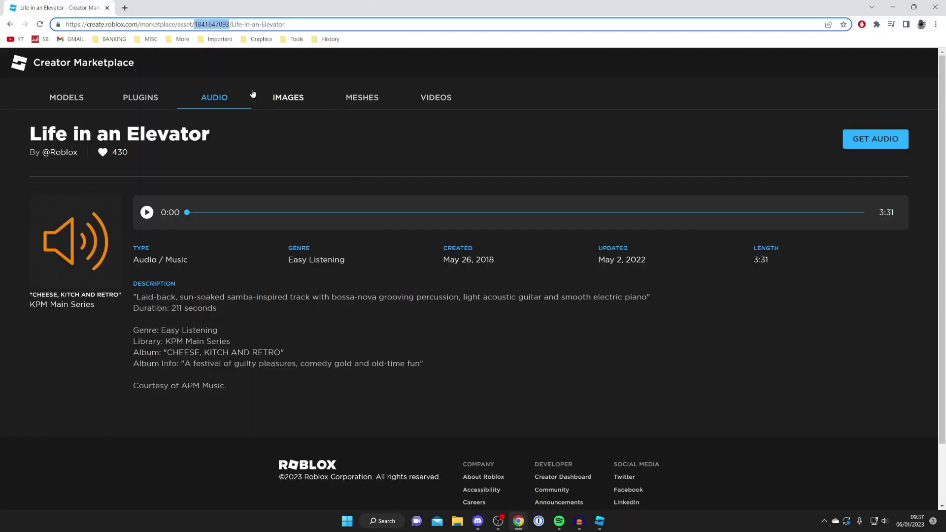
left_click(599, 522)
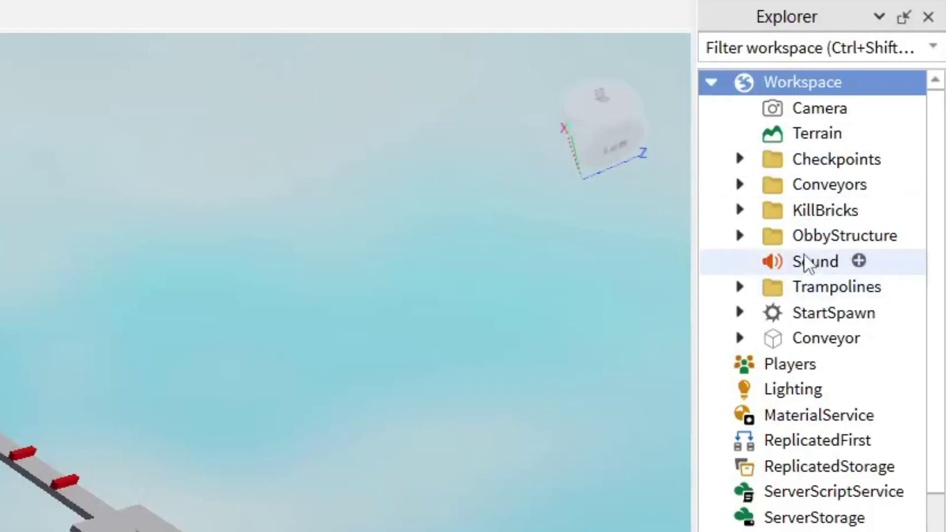
left_click(900, 158)
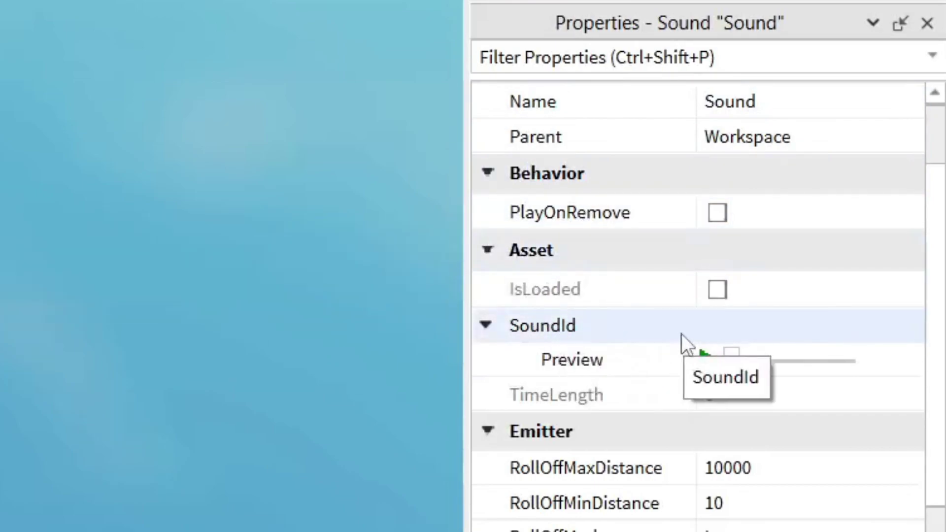
left_click(714, 328)
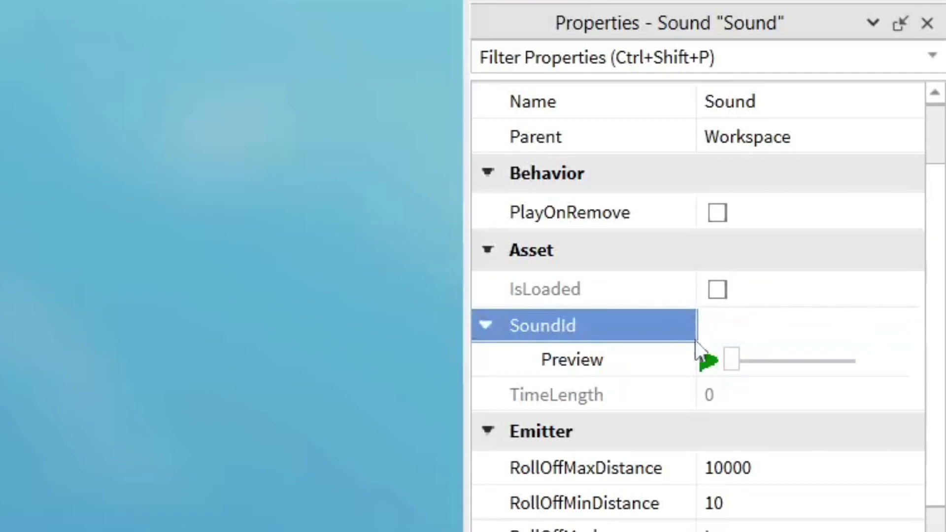
right_click(750, 330)
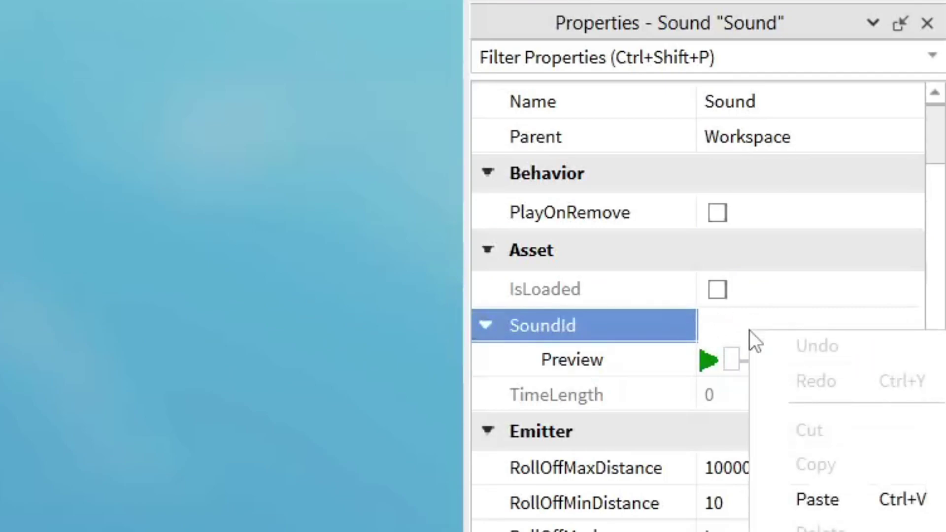
left_click(833, 500)
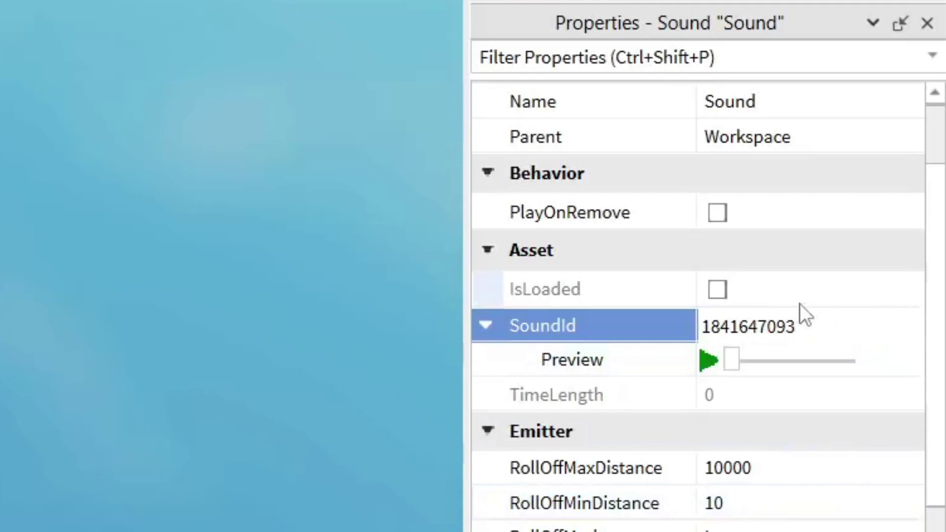
key("Return")
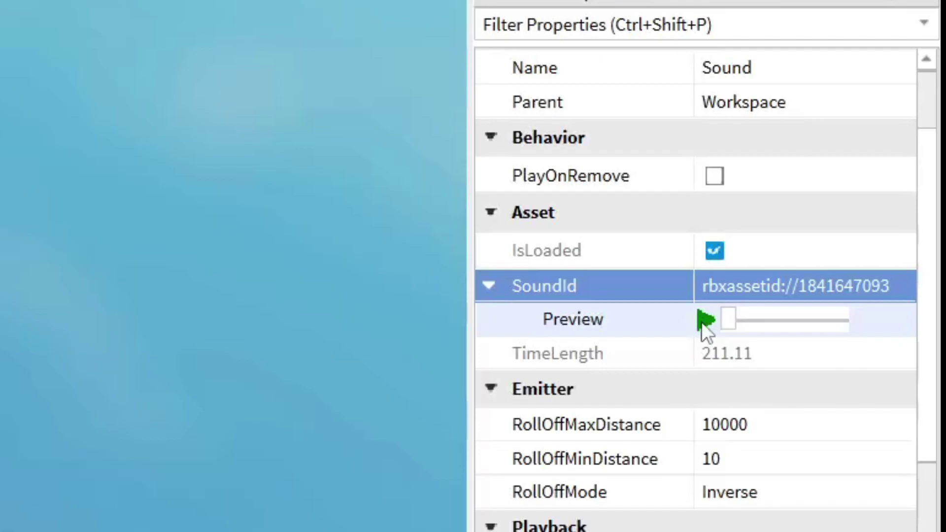
Check the Looped box in the Sound's Playback properties
scroll(623, 527, "down", 2)
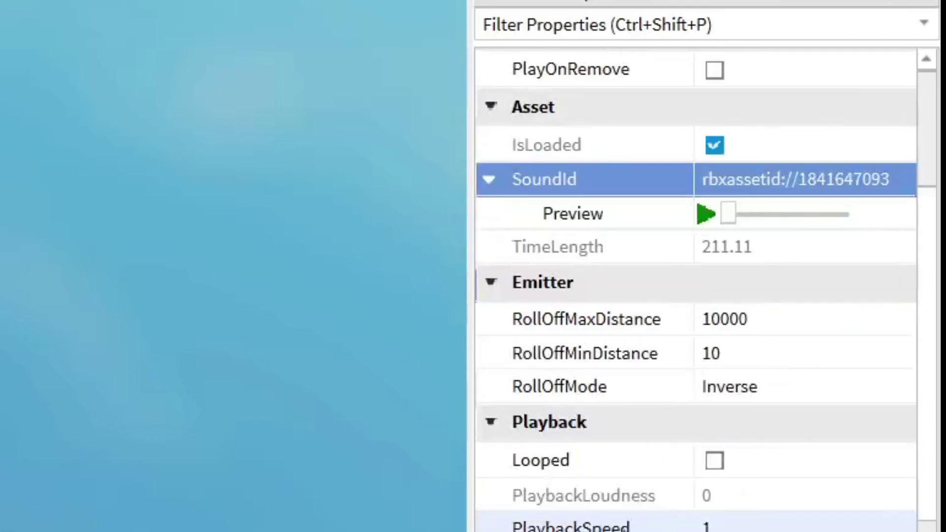
left_click(714, 461)
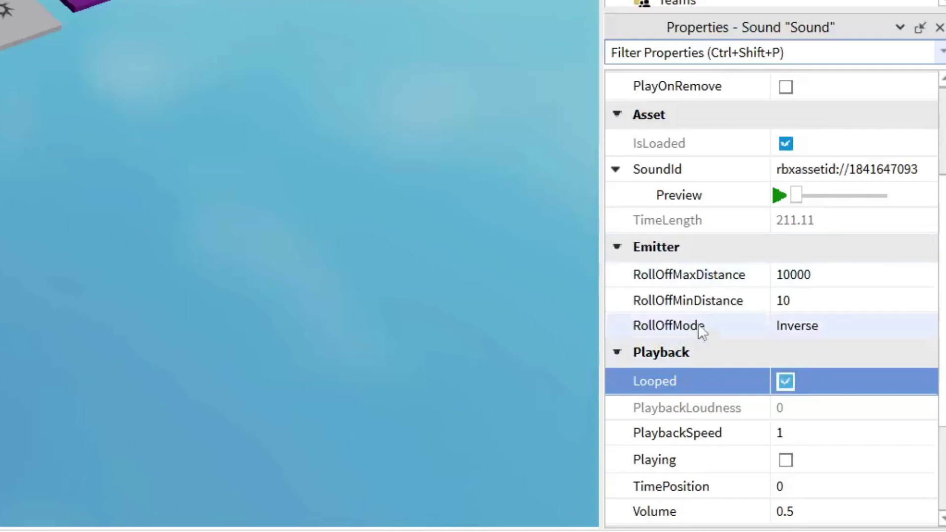
scroll(698, 350, "down", 3)
scroll(698, 350, "up", 5)
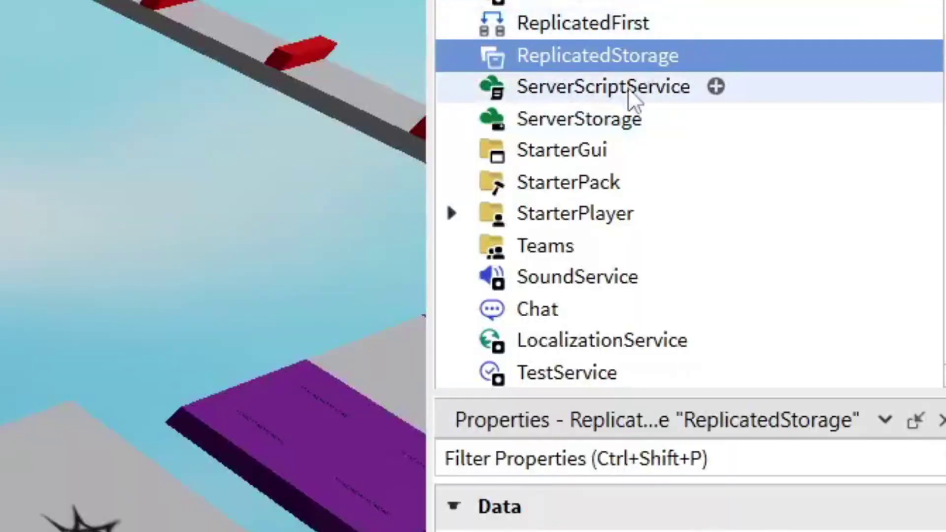
Insert a new Script into ServerScriptService
left_click(628, 87)
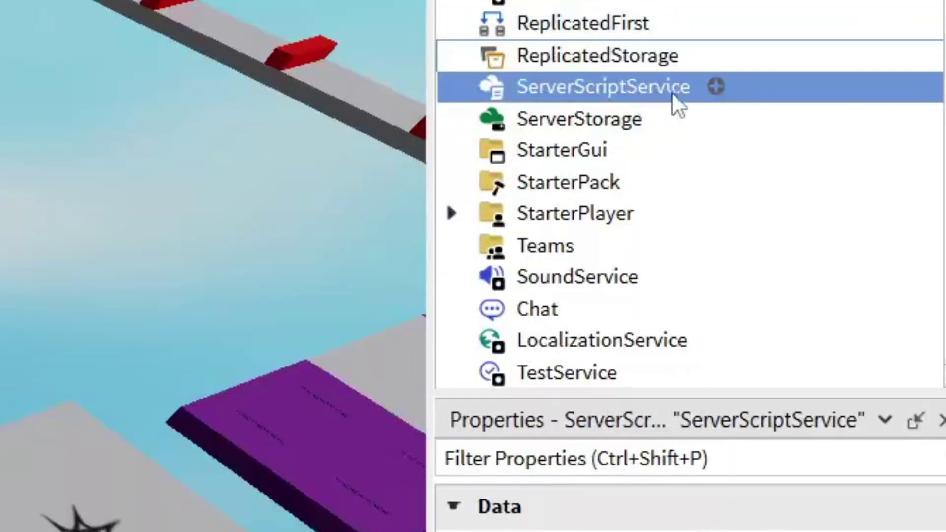
left_click(716, 87)
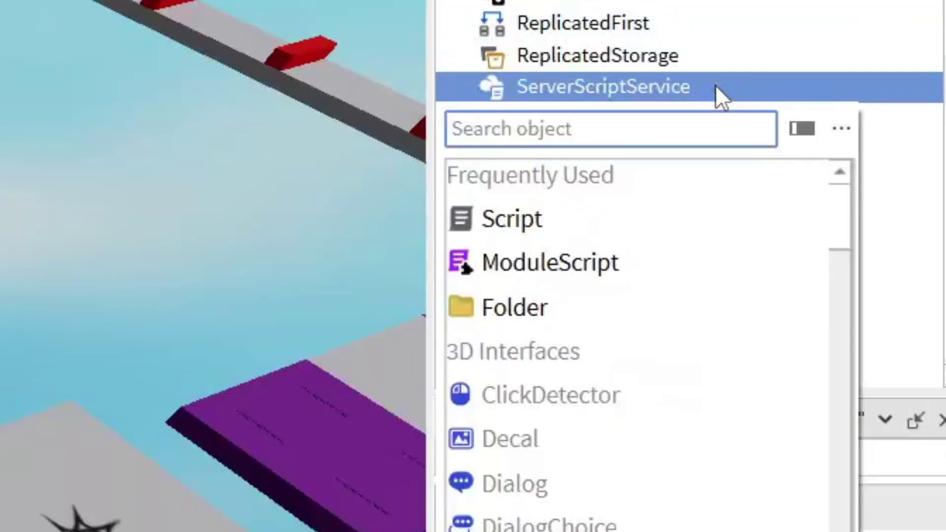
left_click(587, 231)
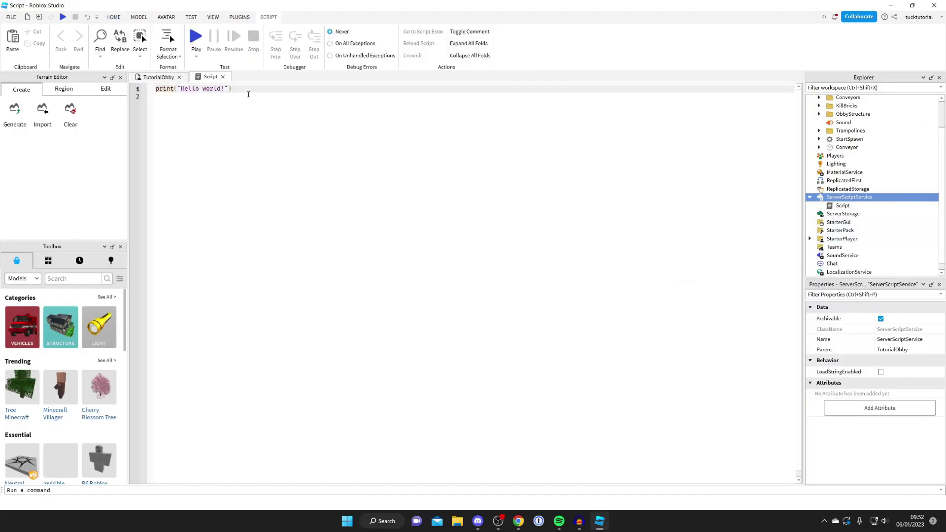
Replace the Hello world print with game.Workspace.Sound:Play() and close the script
left_click_drag(231, 88, 135, 86)
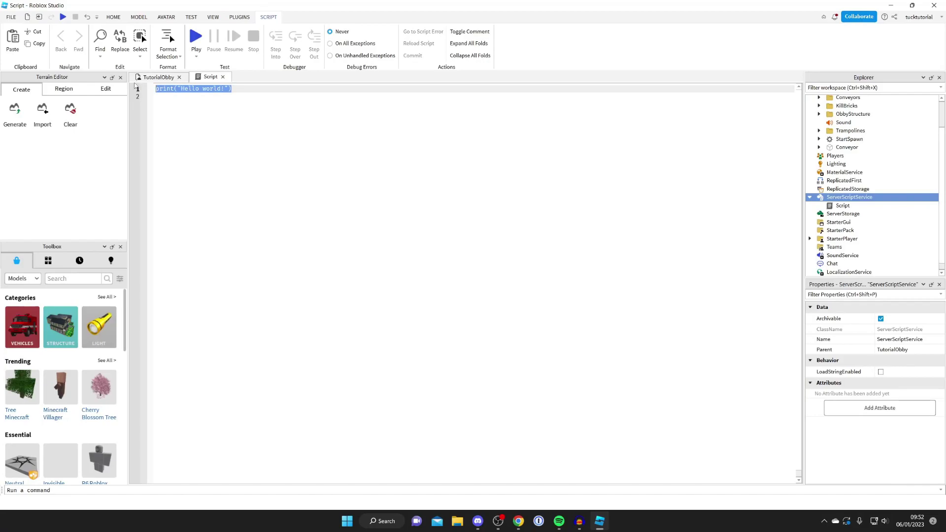
type("game.")
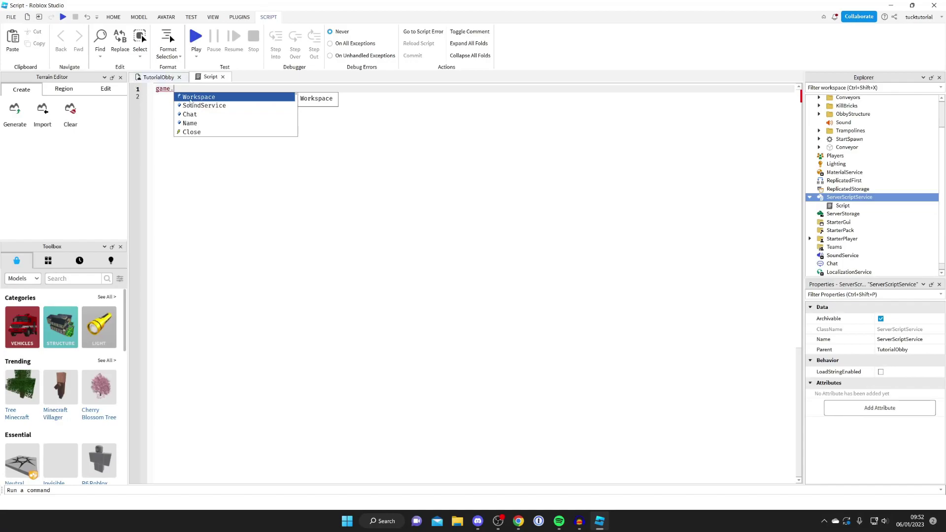
type("Workspace")
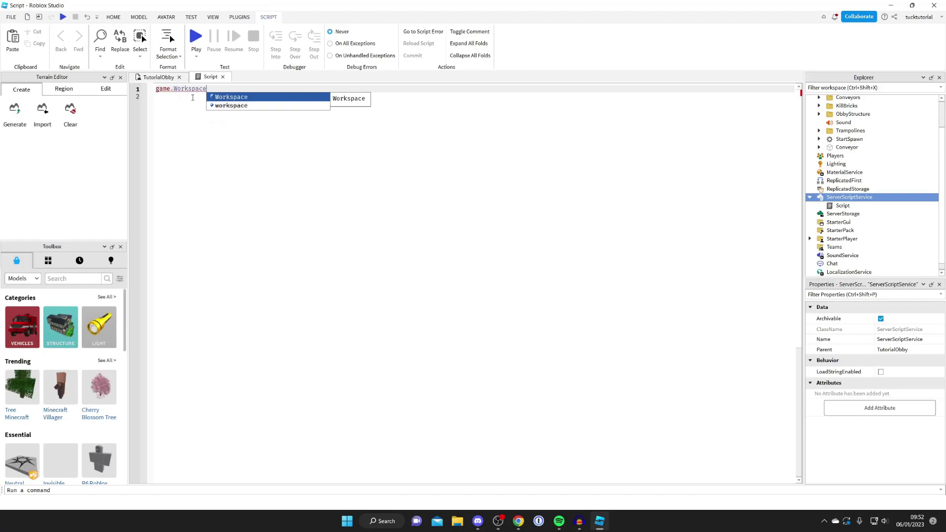
type(".")
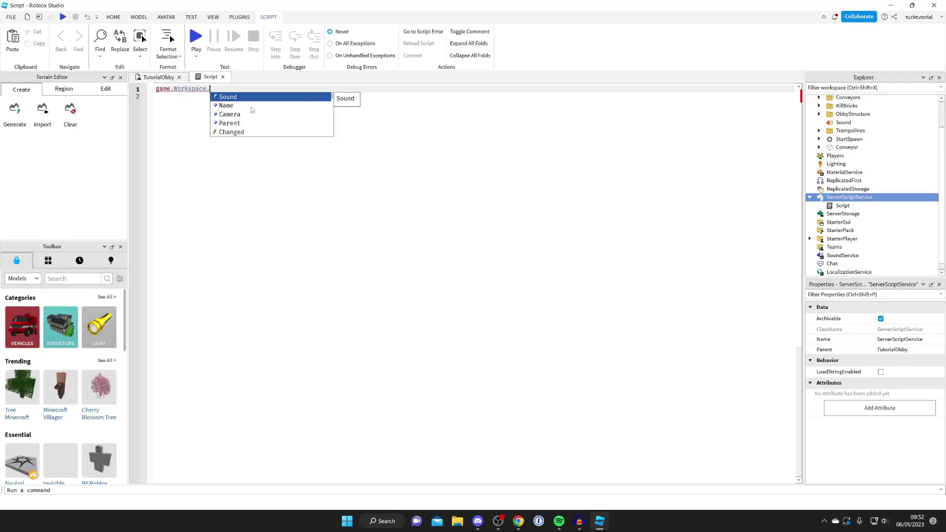
type("Soun")
left_click(249, 97)
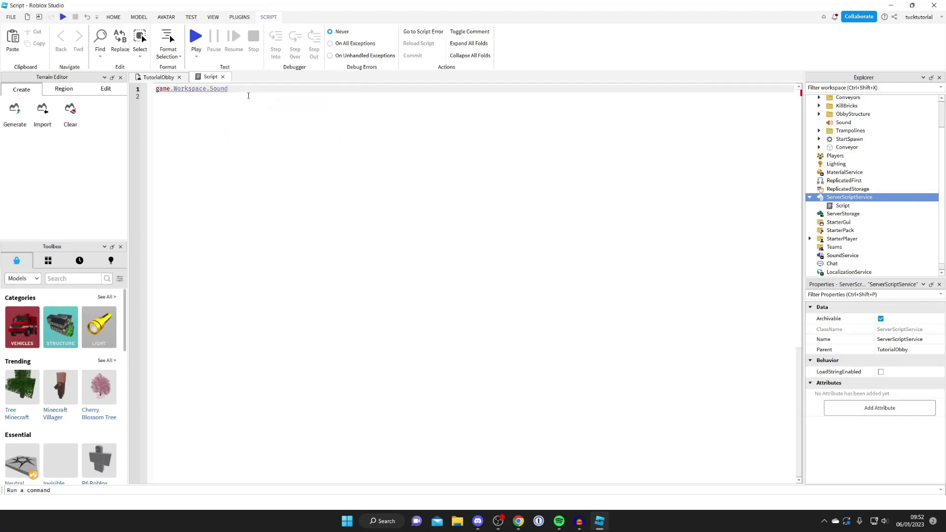
type(":")
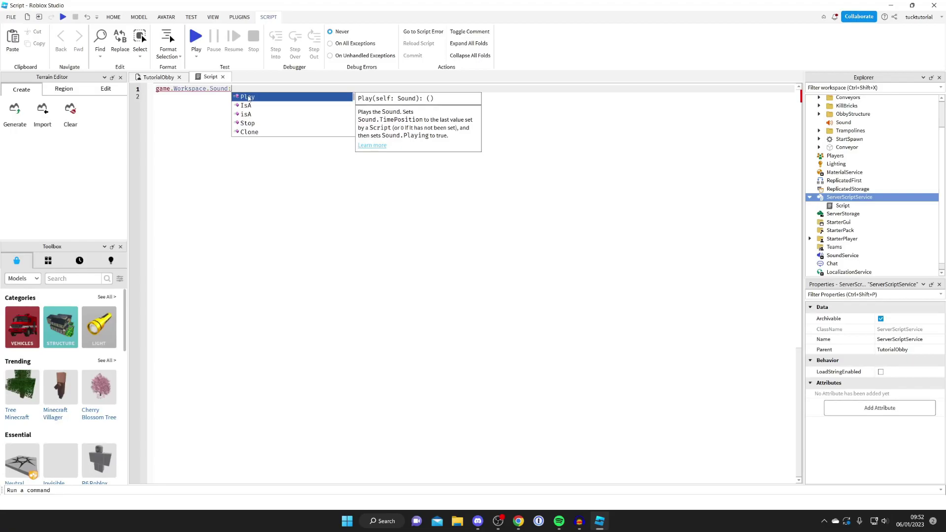
type("Play")
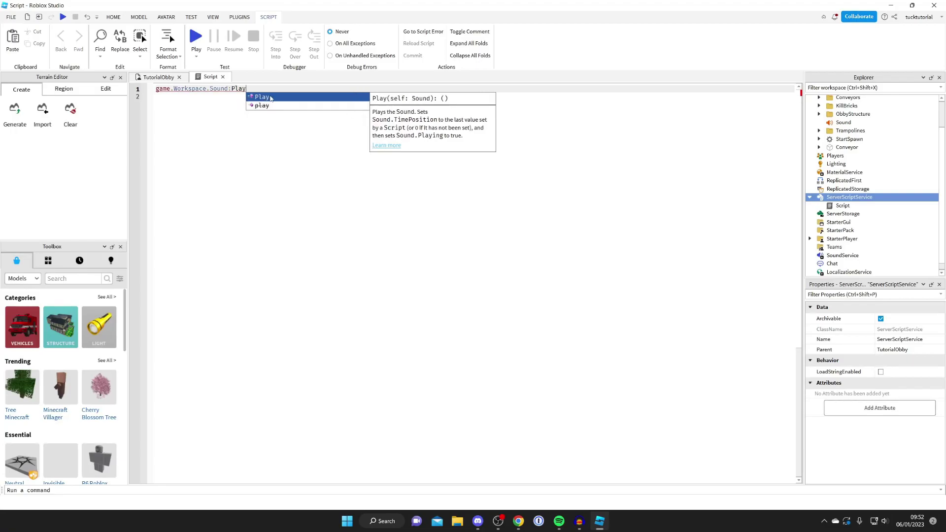
left_click(270, 97)
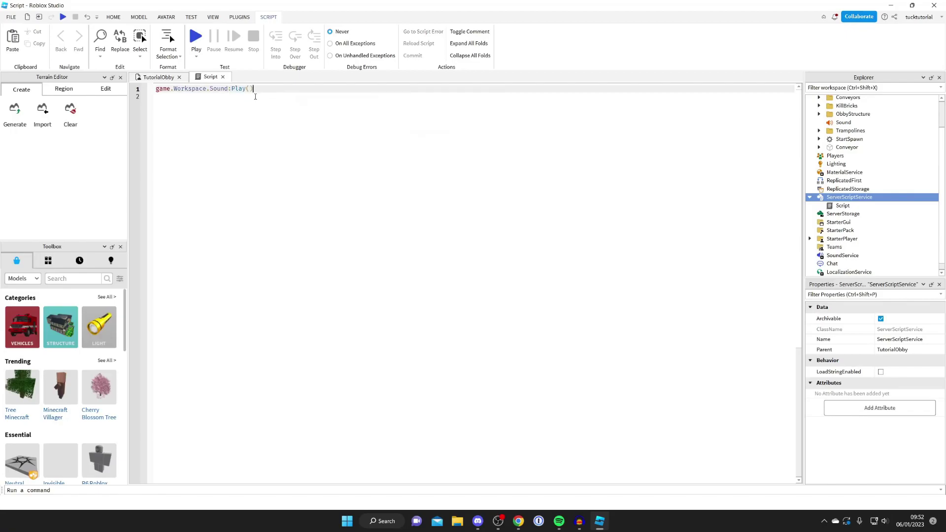
key("Return")
key("Return")
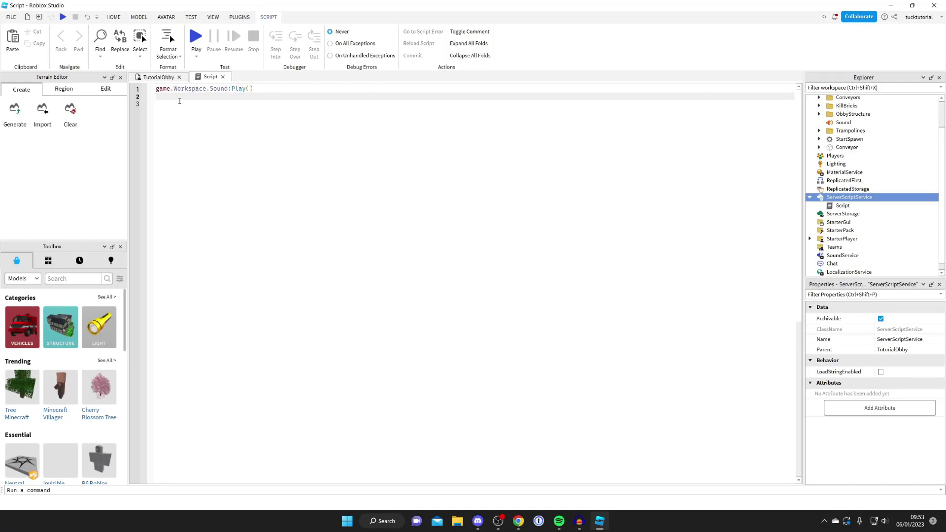
left_click(222, 76)
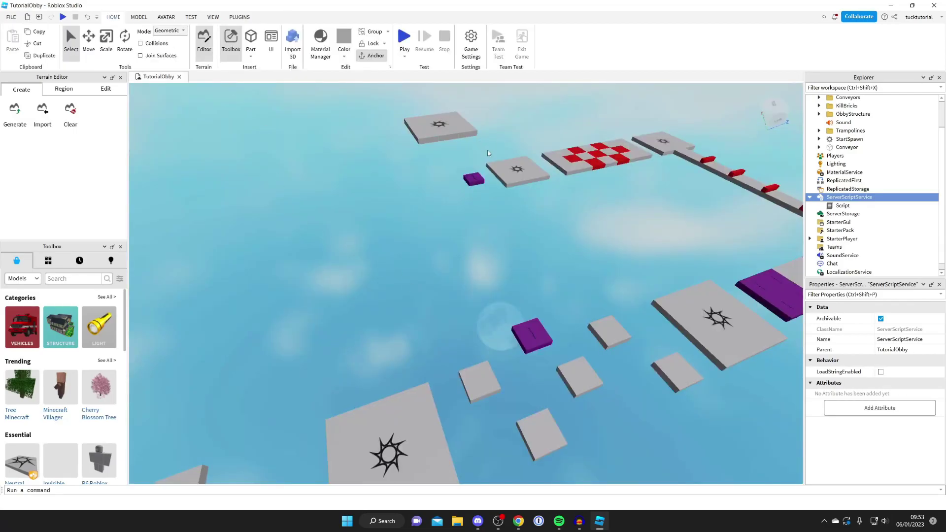
Raise the computer volume and start a Play test of TutorialObby
key("XF86AudioLowerVolume")
key("XF86AudioRaiseVolume")
key("XF86AudioRaiseVolume")
key("XF86AudioRaiseVolume")
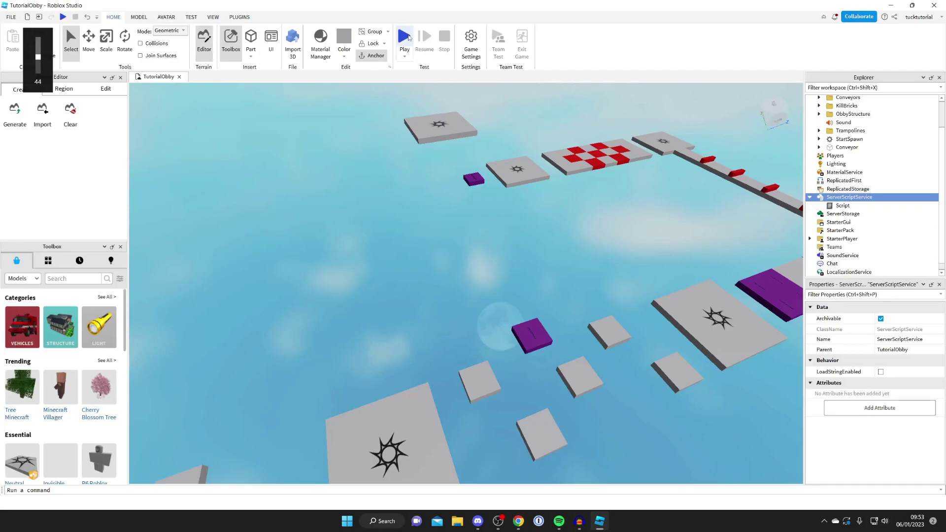
left_click(405, 37)
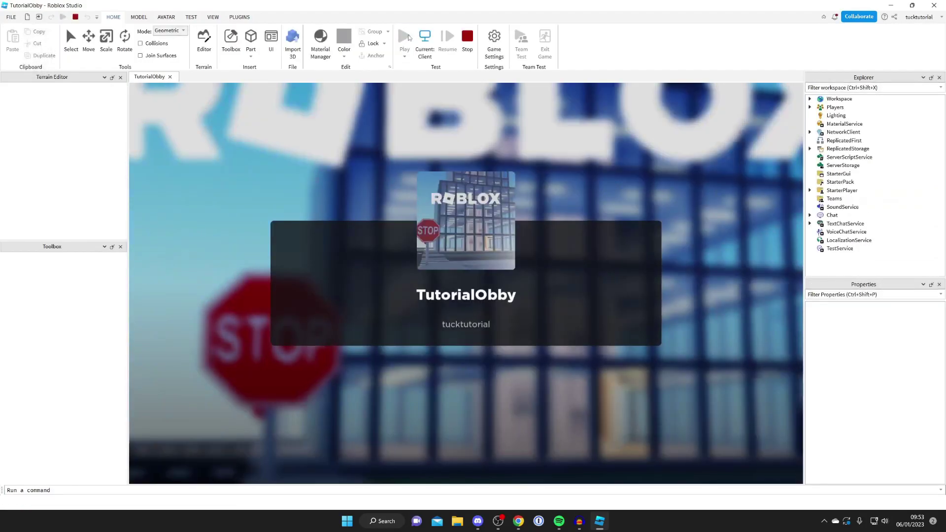
Mute the sound, run the avatar off the START pad, and jump onto the green, cyan and grey platforms
key("XF86AudioLowerVolume")
key("XF86AudioLowerVolume")
key("XF86AudioLowerVolume")
key("XF86AudioLowerVolume")
key("XF86AudioLowerVolume")
key("XF86AudioLowerVolume")
key("XF86AudioLowerVolume")
key("XF86AudioLowerVolume")
key("XF86AudioLowerVolume")
key("XF86AudioLowerVolume")
key("XF86AudioLowerVolume")
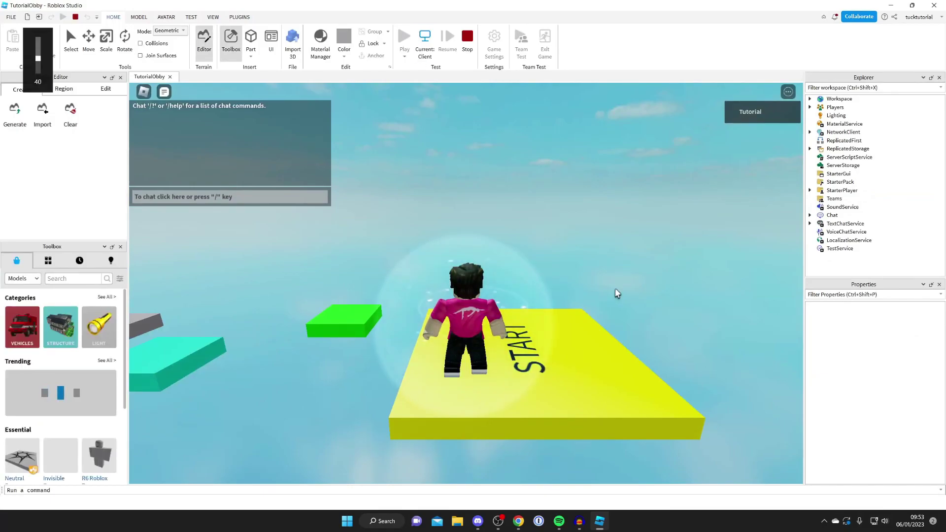
key("XF86AudioMute")
key("a")
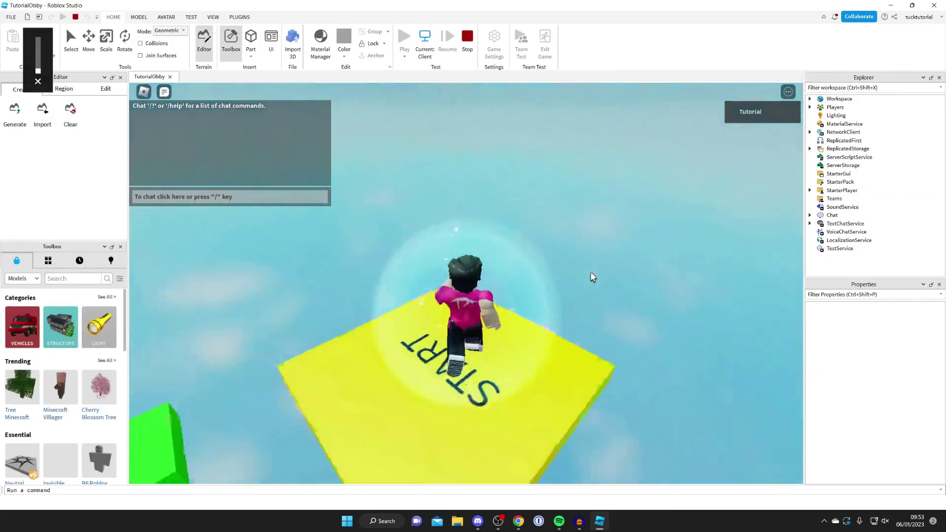
key("w")
key("space")
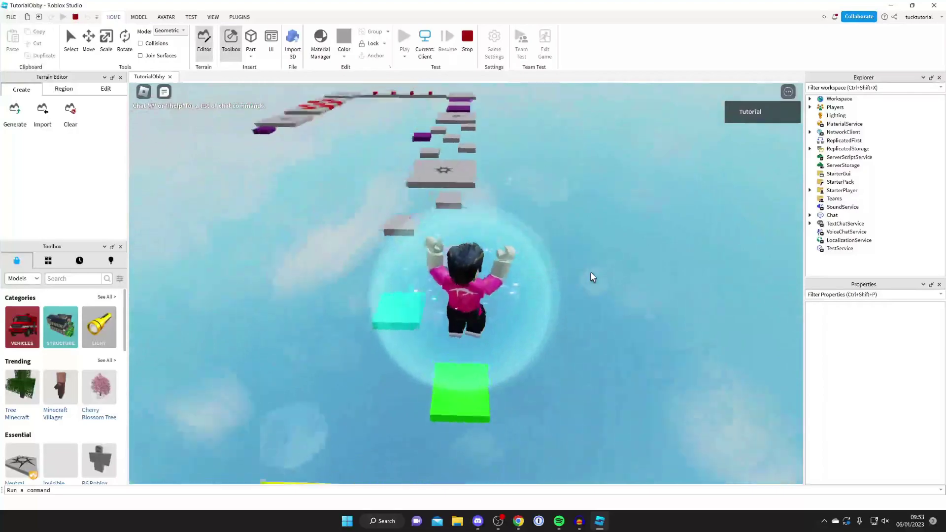
key("space")
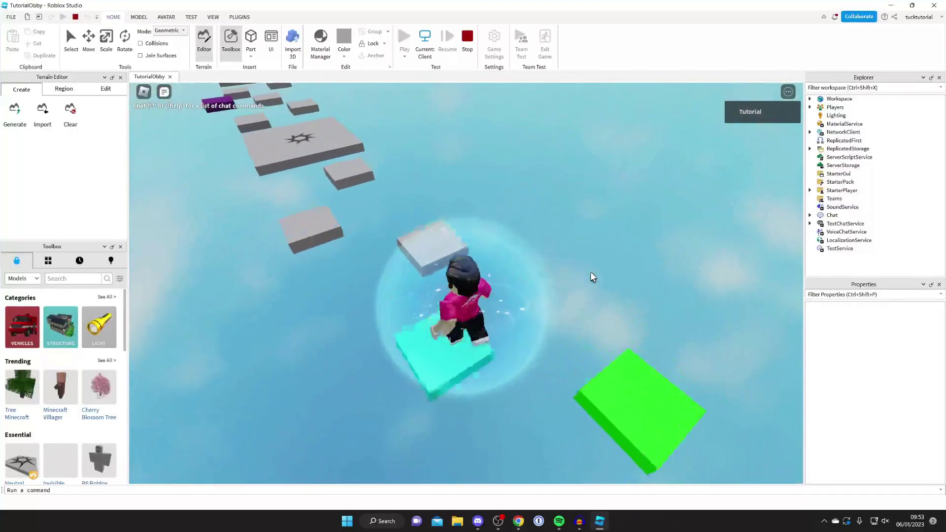
key("space")
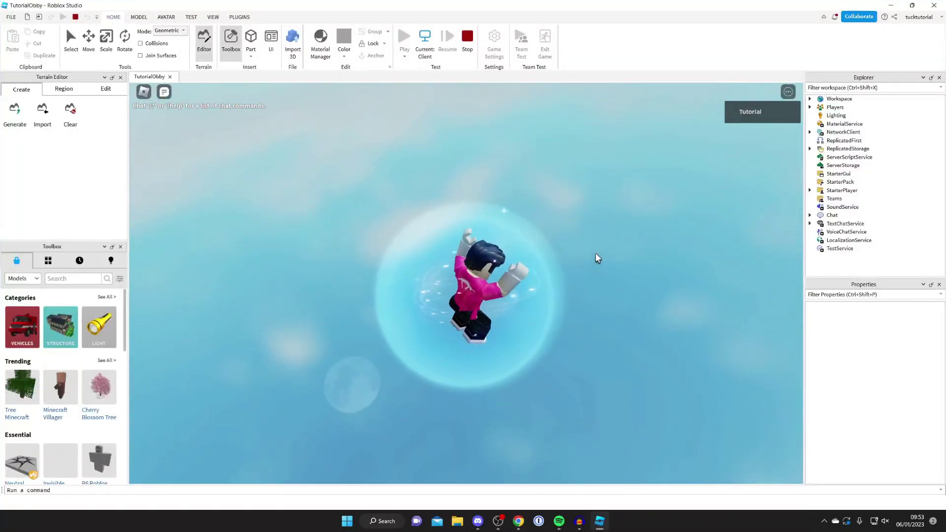